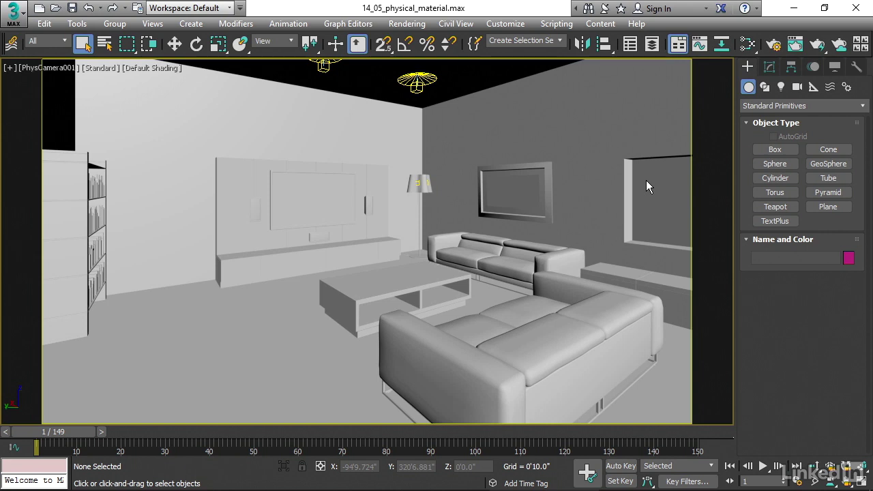
Open the Slate Material Editor with M and scroll the browser to the top of the Materials list
key("m")
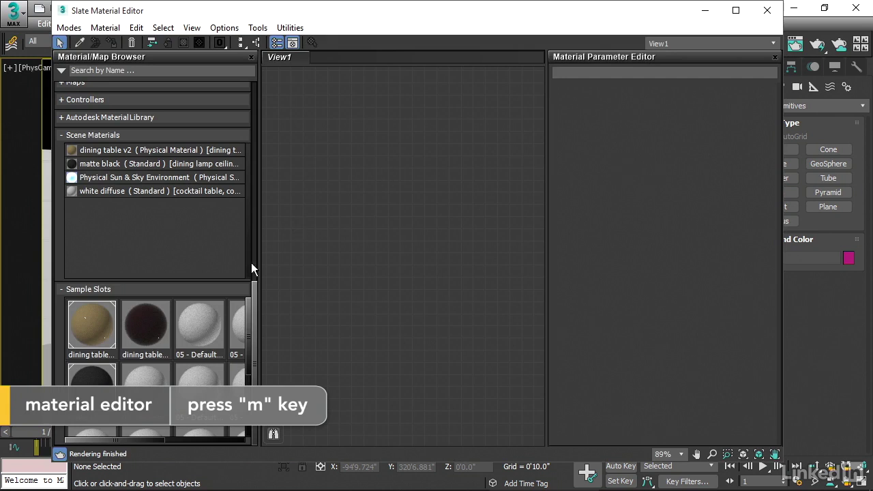
left_click_drag(254, 289, 265, 83)
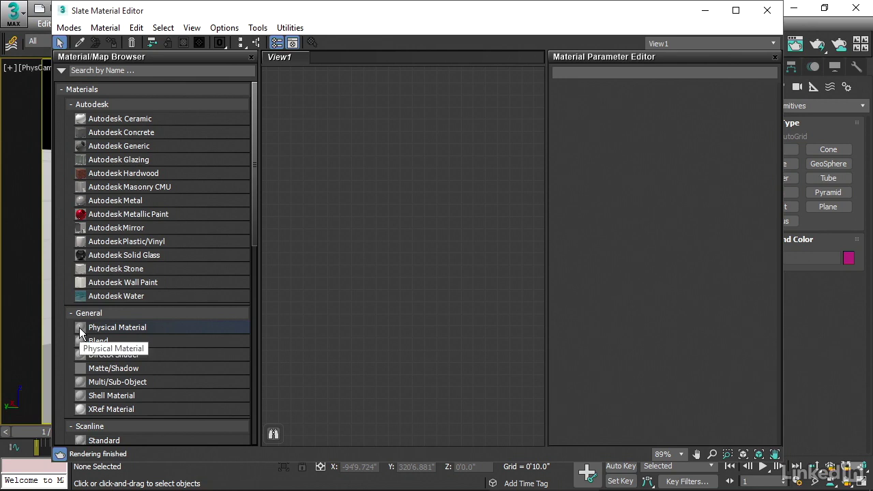
Drop a Physical Material node (Material #1684) into View1, showing its parameters and an enlarged preview sphere
left_click_drag(79, 326, 428, 122)
double_click(425, 119)
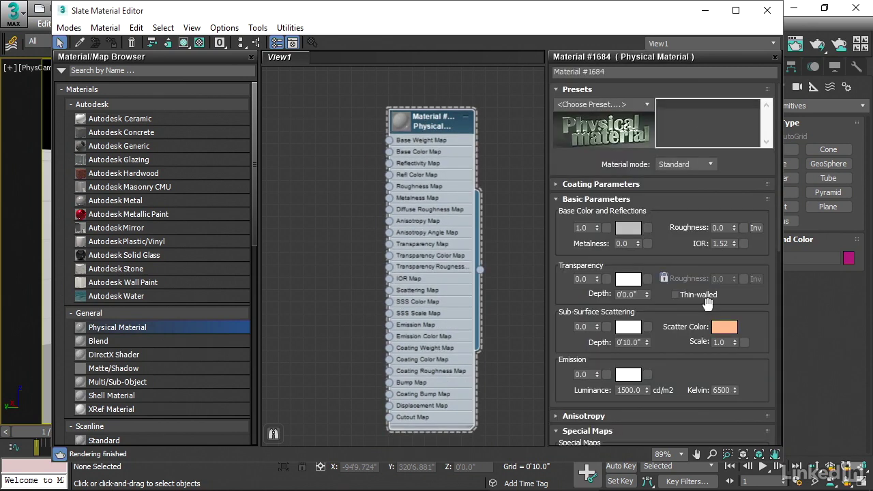
double_click(399, 121)
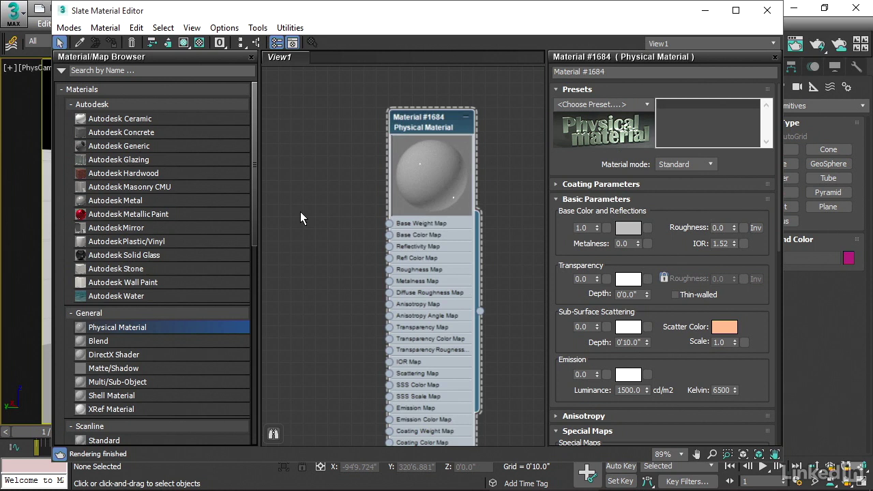
Open a separate preview window for Material #1684, then move it over the browser and enlarge it
right_click(425, 169)
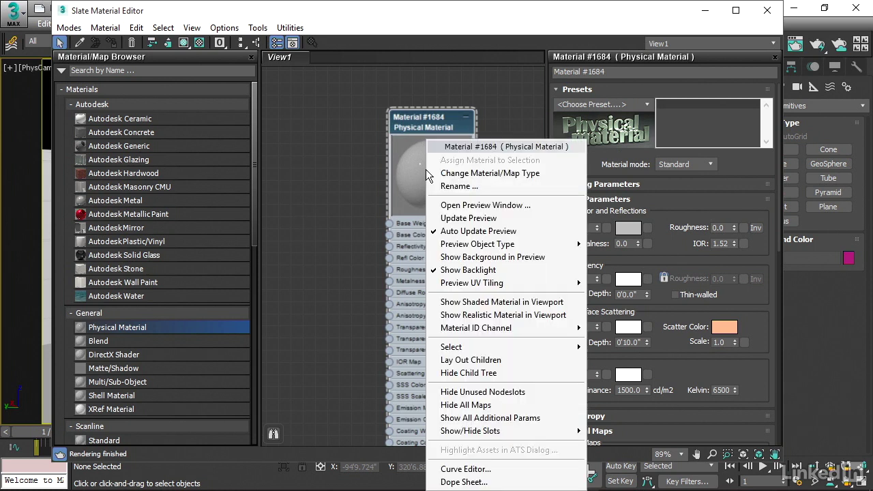
left_click(490, 205)
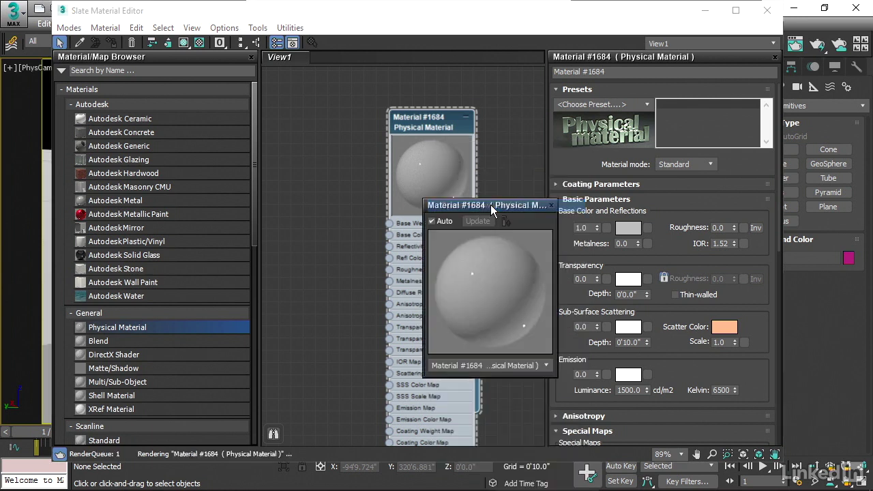
left_click_drag(508, 204, 236, 101)
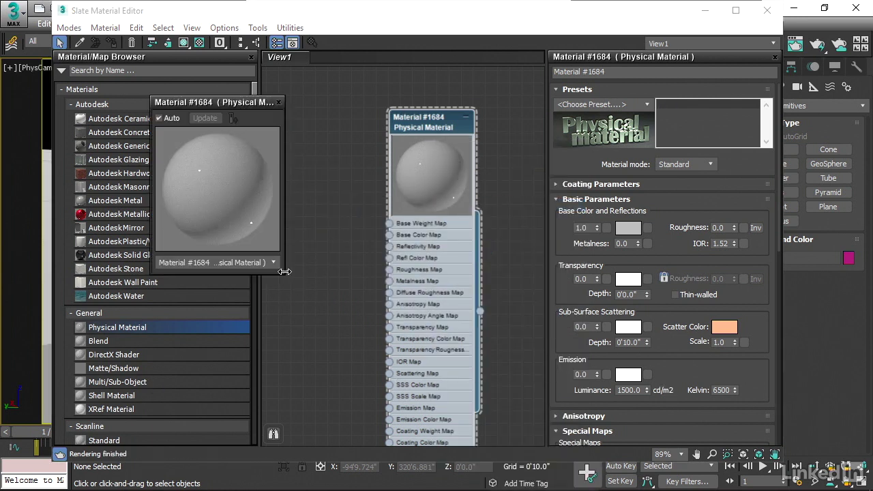
left_click_drag(284, 271, 387, 378)
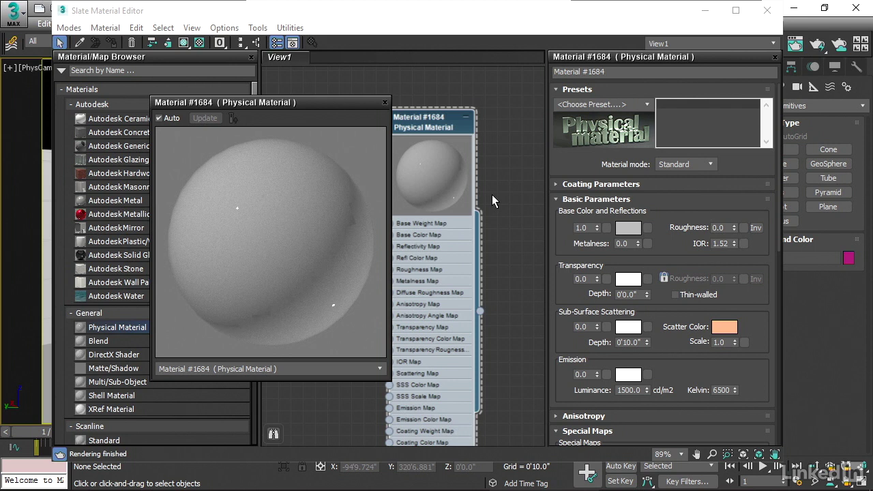
In Render Setup, switch the renderer to Scanline Renderer, then back to ART Renderer
left_click_drag(477, 10, 384, 13)
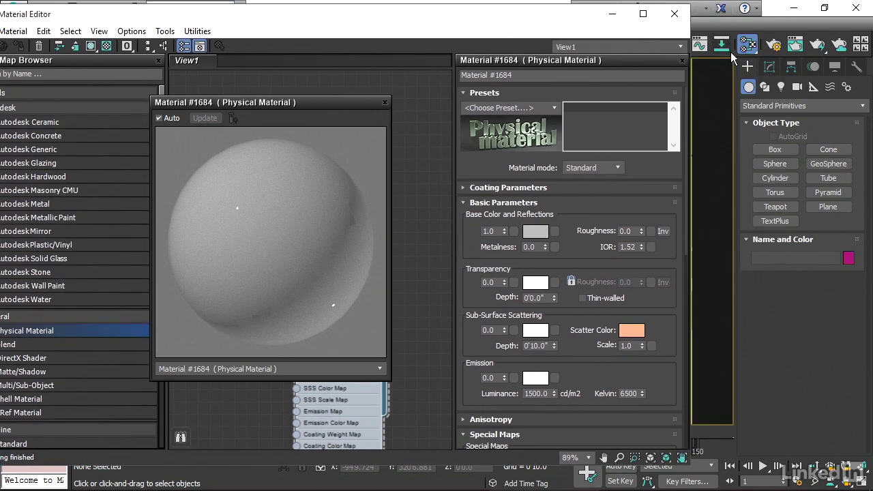
left_click(776, 46)
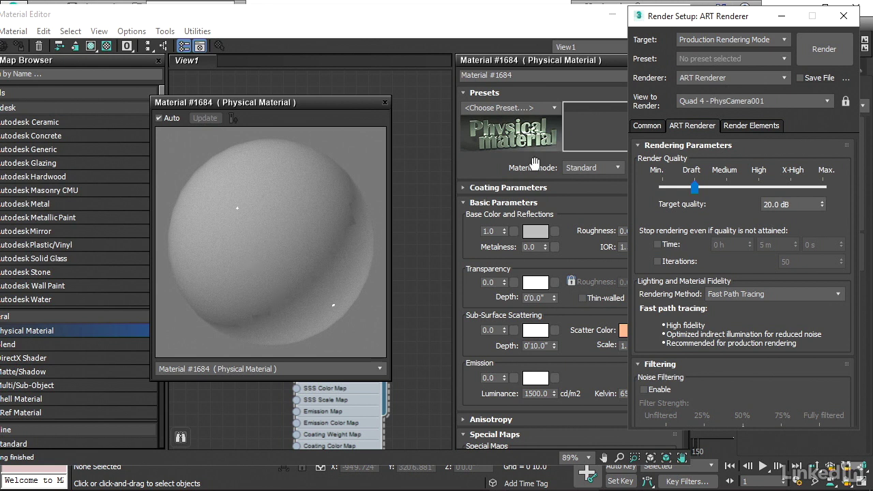
left_click(723, 79)
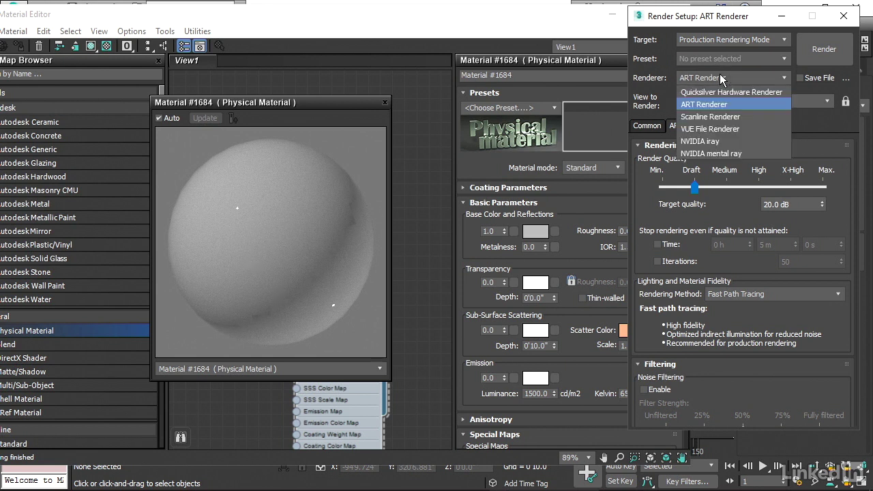
left_click(755, 116)
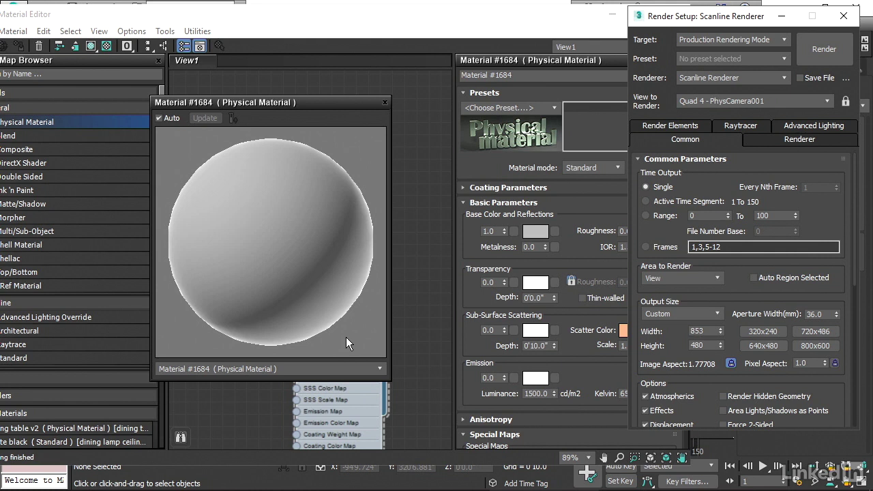
left_click(739, 79)
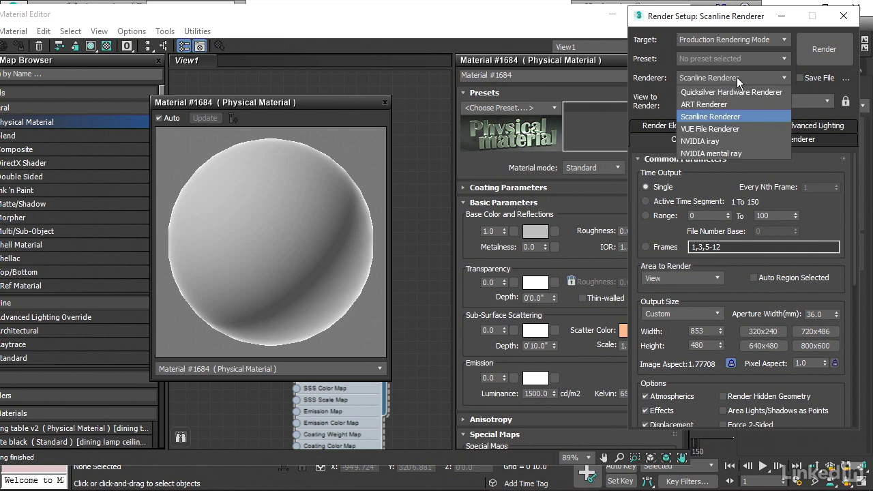
left_click(728, 104)
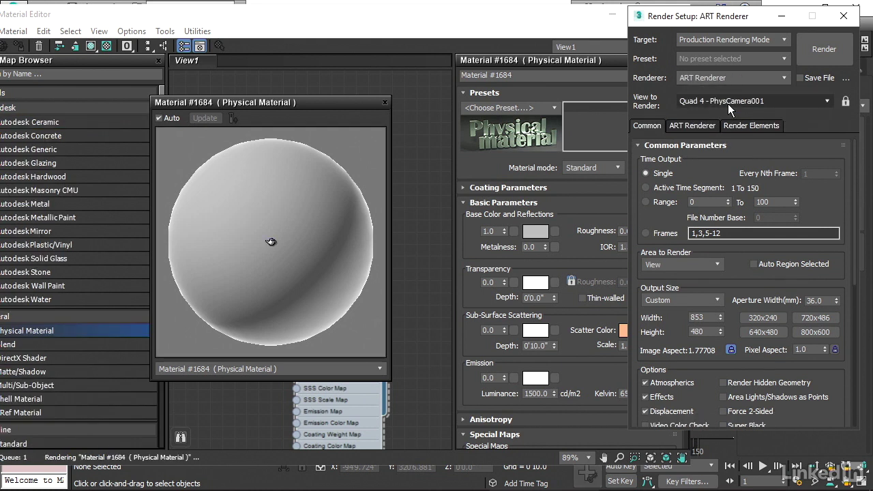
Close Render Setup and move the preview window left to reveal the material node
left_click(848, 17)
left_click_drag(343, 101, 228, 107)
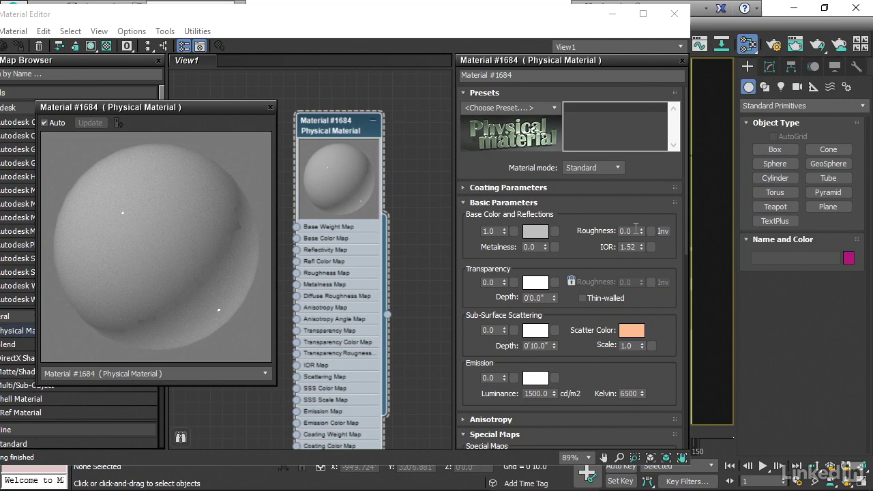
Set Material #1684's Roughness to 0.5, then to 1.0 for a fully matte sphere
double_click(627, 232)
type("0.5")
key("Return")
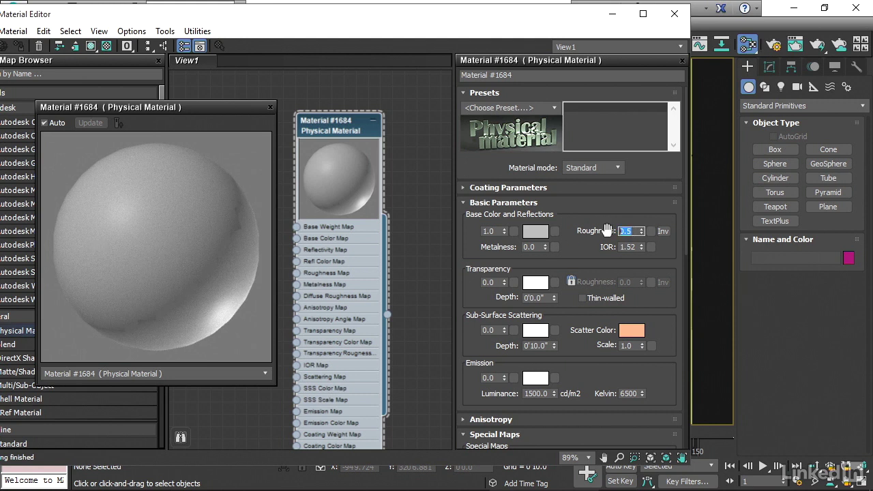
type("1")
key("Return")
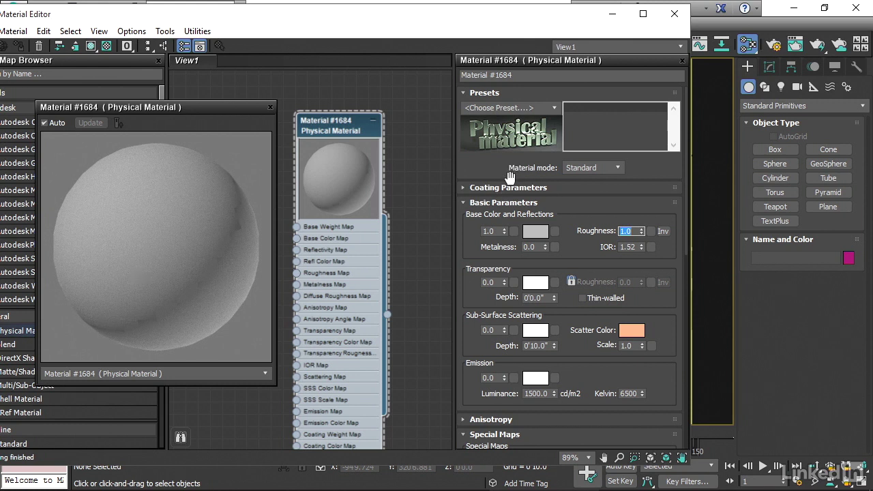
Switch the material mode to Advanced, briefly back to Standard to compare, then Advanced again
left_click(618, 166)
left_click(595, 188)
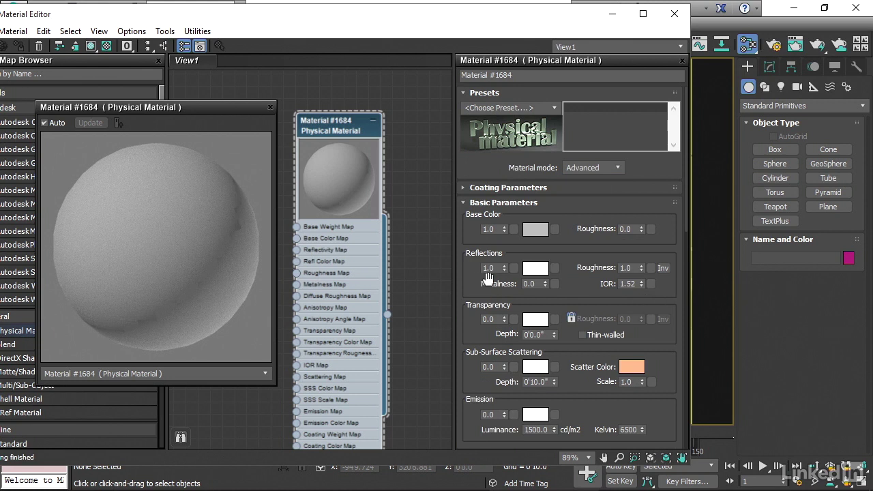
mouse_move(536, 275)
left_click(591, 169)
left_click(591, 181)
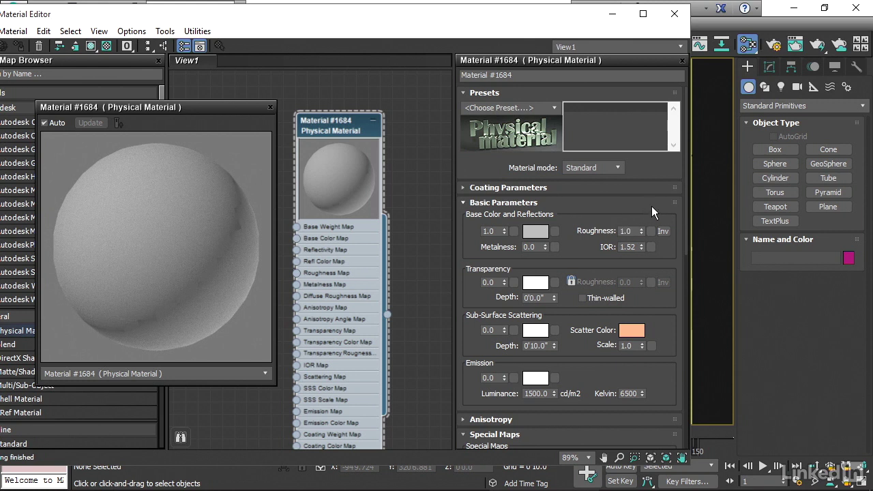
left_click(597, 167)
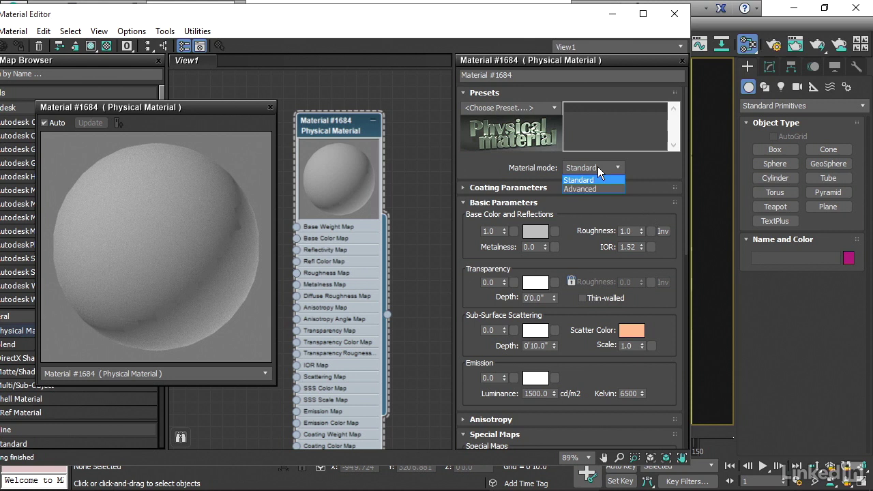
left_click(594, 189)
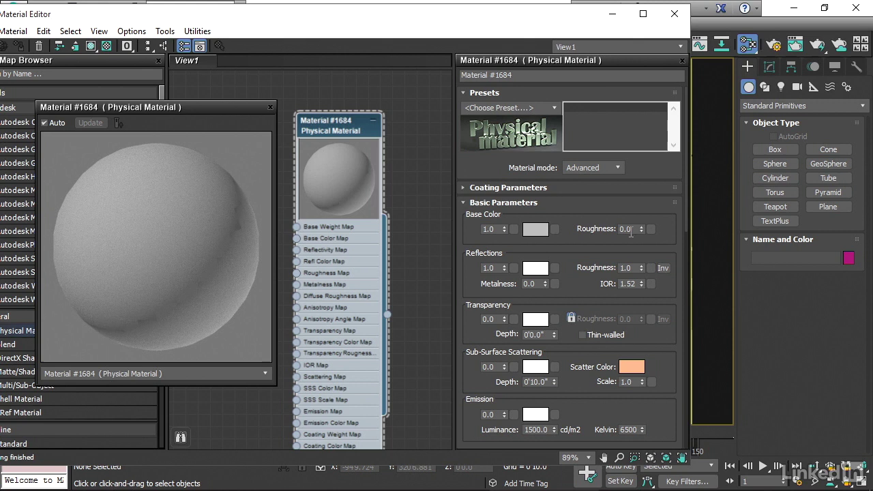
Set Base Color roughness to 1.0 and Reflections roughness to 0.0, then 0.3
double_click(625, 229)
type("1")
key("Return")
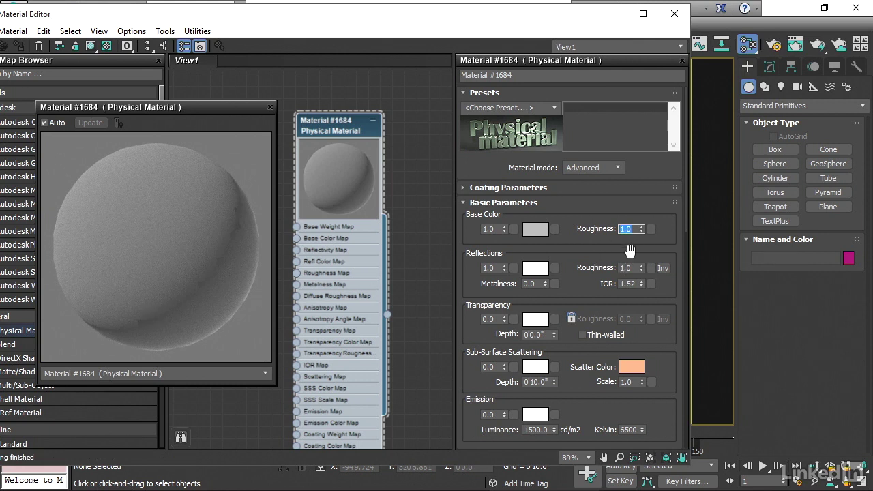
left_click(626, 267)
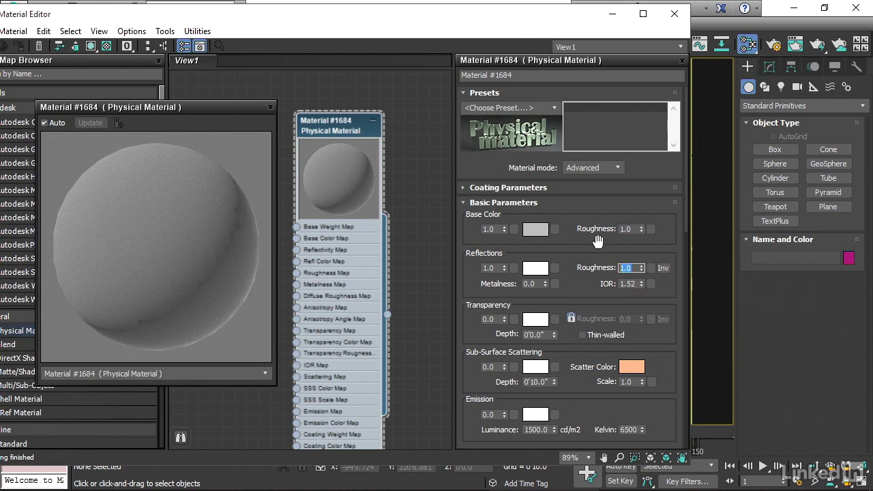
type("0")
key("Return")
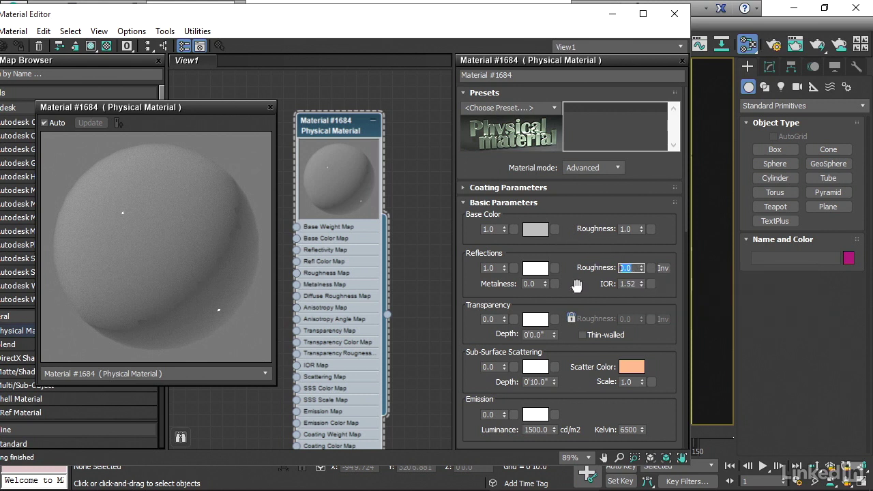
type("0.3")
key("Return")
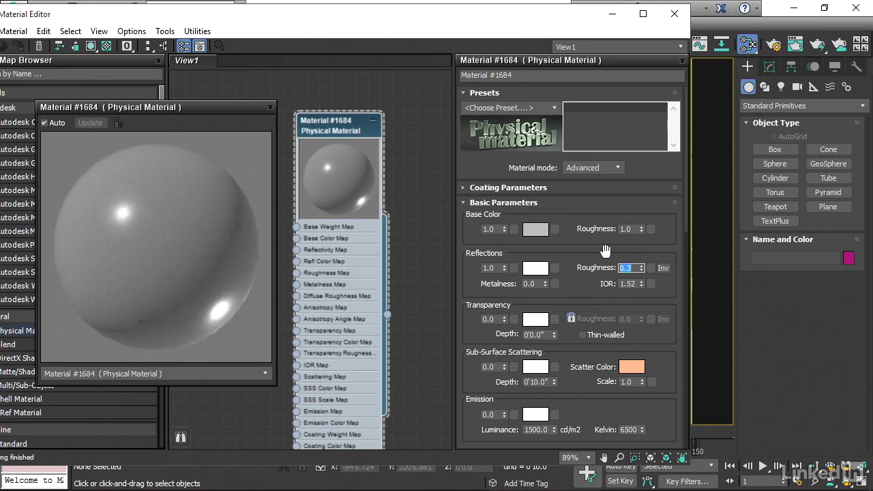
Lower Base Color roughness to 0.3 and the reflection weight to 0.3
left_click(628, 229)
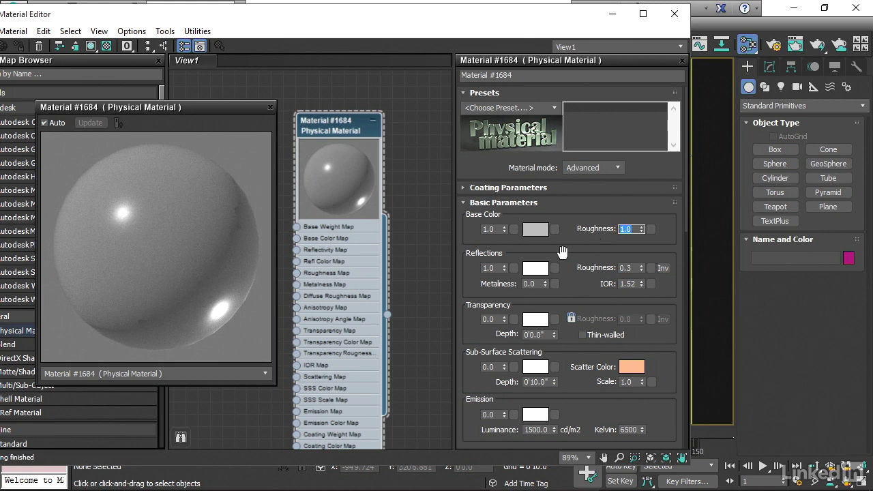
type("0.3")
key("Return")
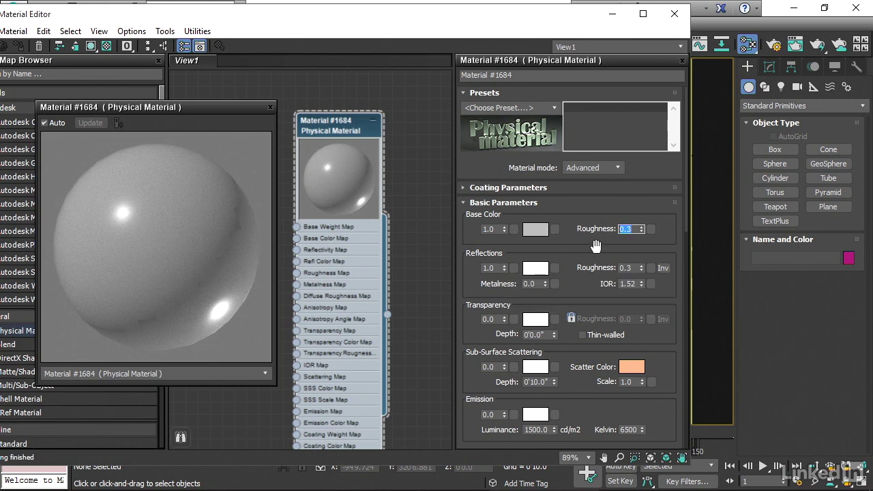
left_click(491, 268)
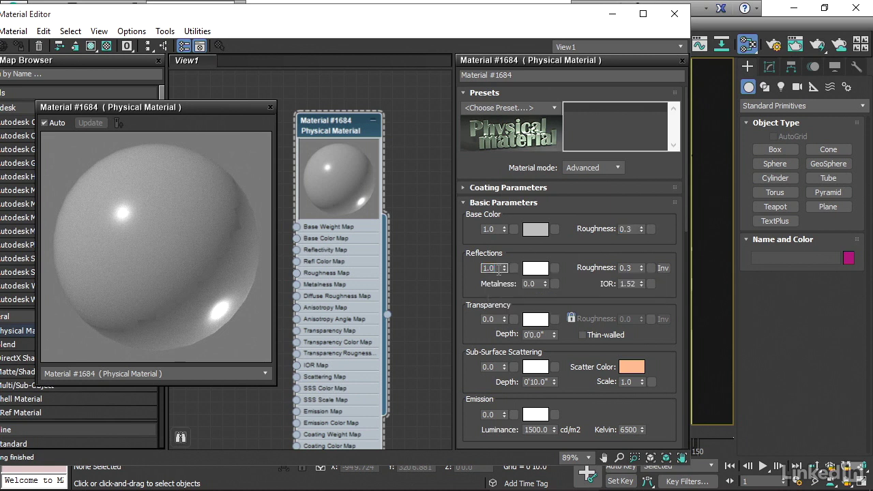
type("0.3")
key("Return")
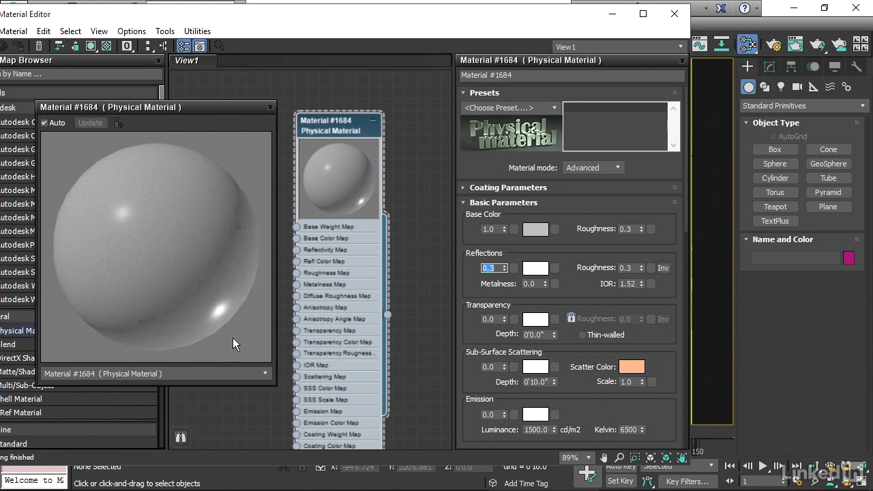
Turn on Show Background in Preview so Material #1684's sphere shows a checker background
left_click(270, 315)
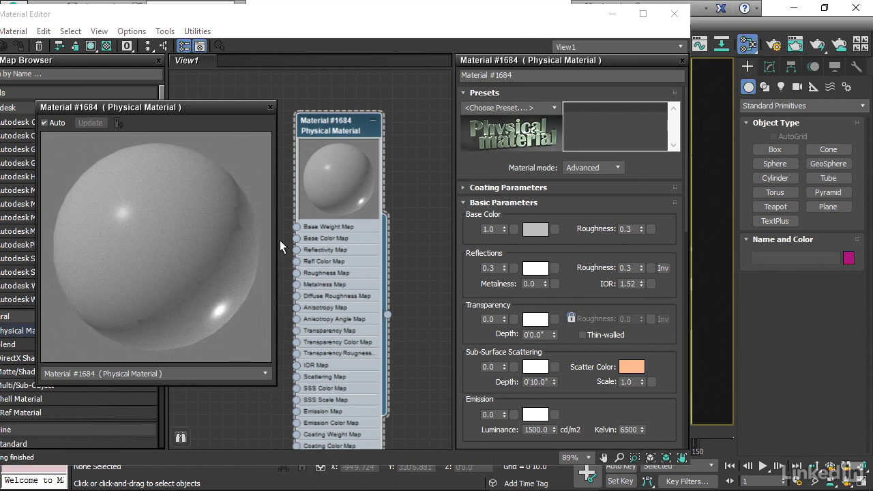
right_click(369, 213)
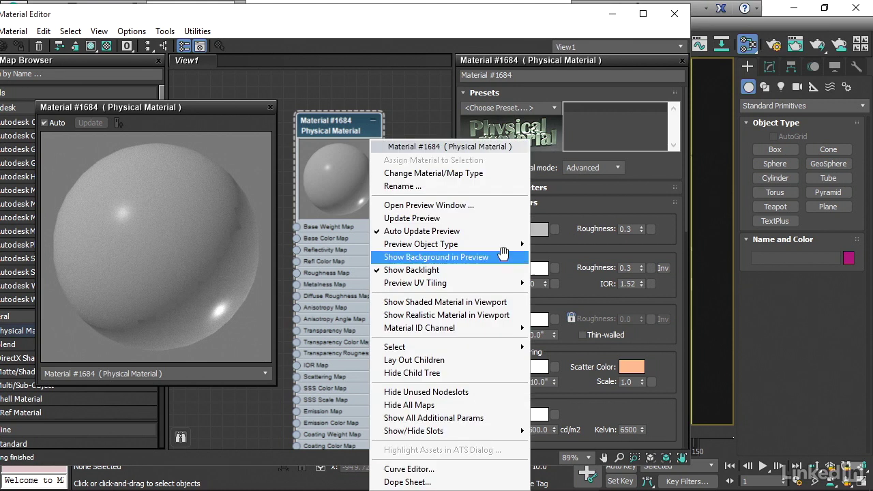
left_click(501, 255)
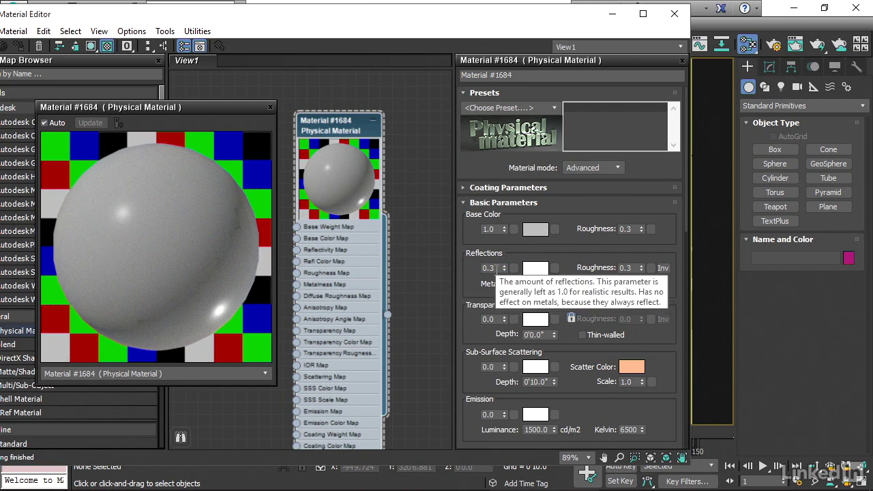
right_click(640, 268)
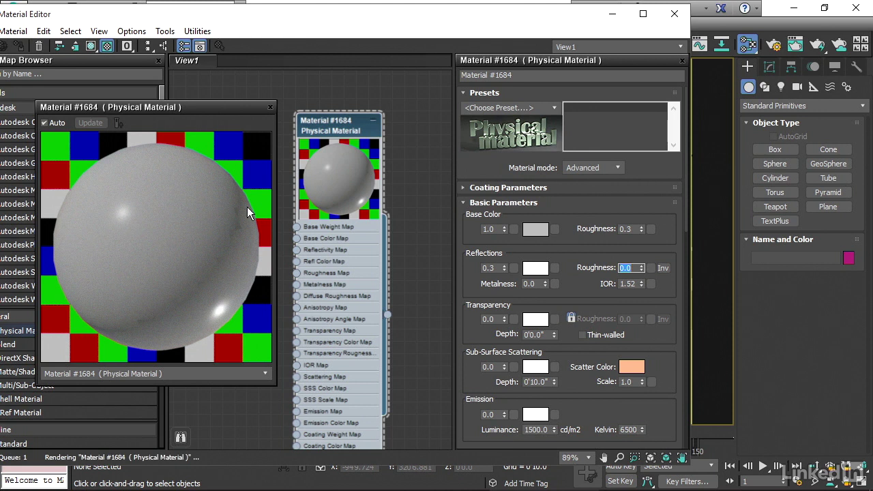
double_click(493, 268)
type("1")
key("Return")
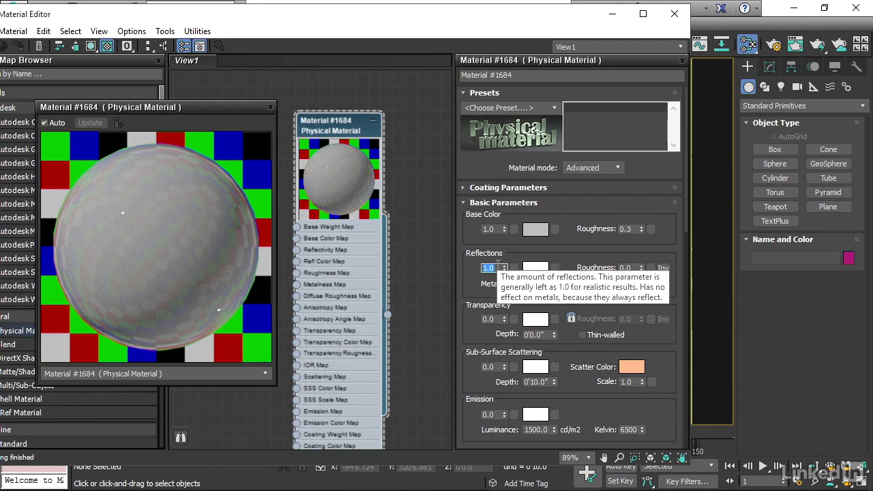
type("0.3")
key("Return")
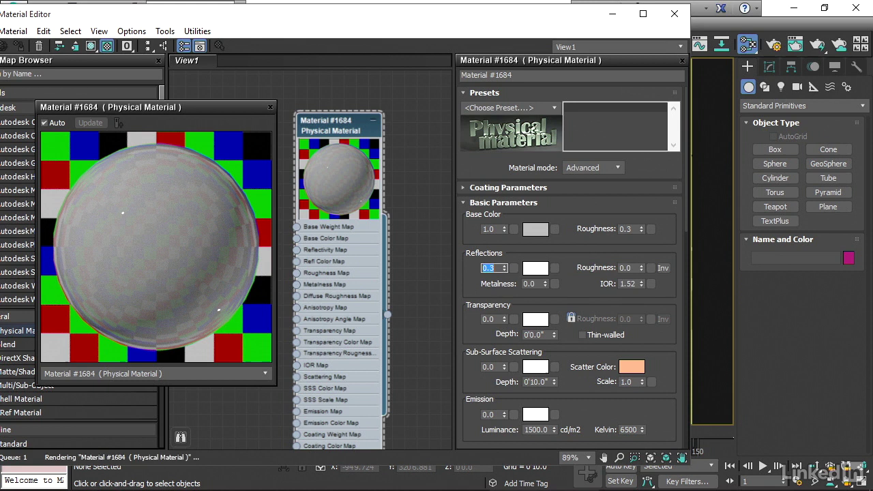
double_click(628, 268)
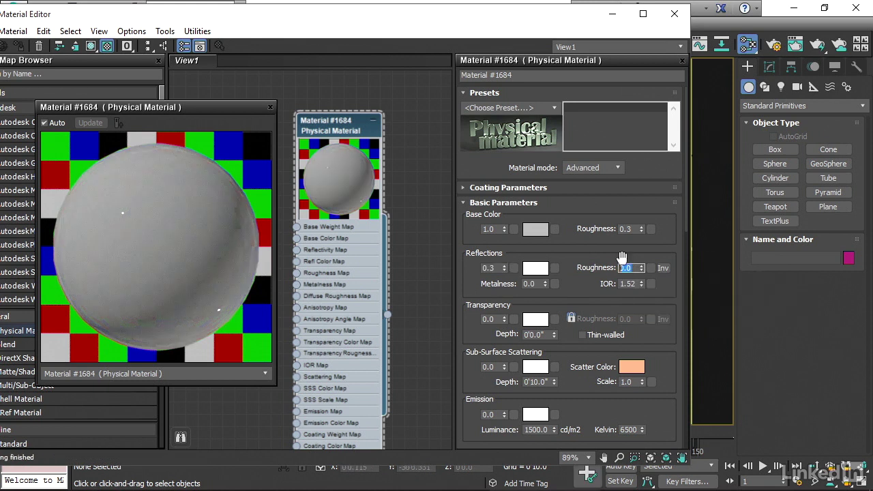
type(".3")
key("Return")
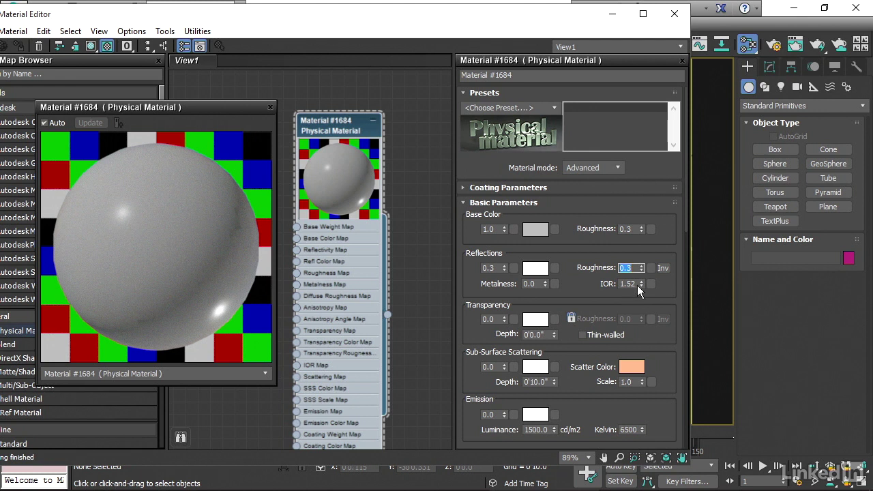
Change the Reflections IOR from 1.52 to 5.0
left_click_drag(637, 284, 617, 281)
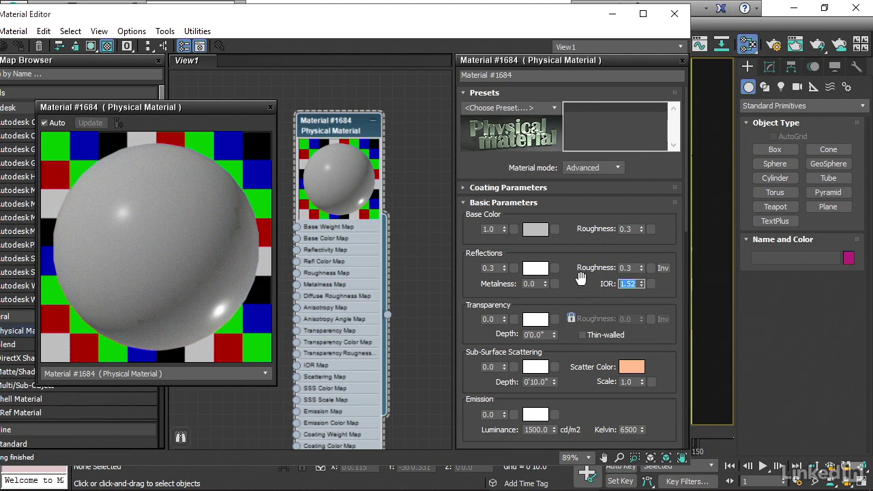
type("5")
key("Return")
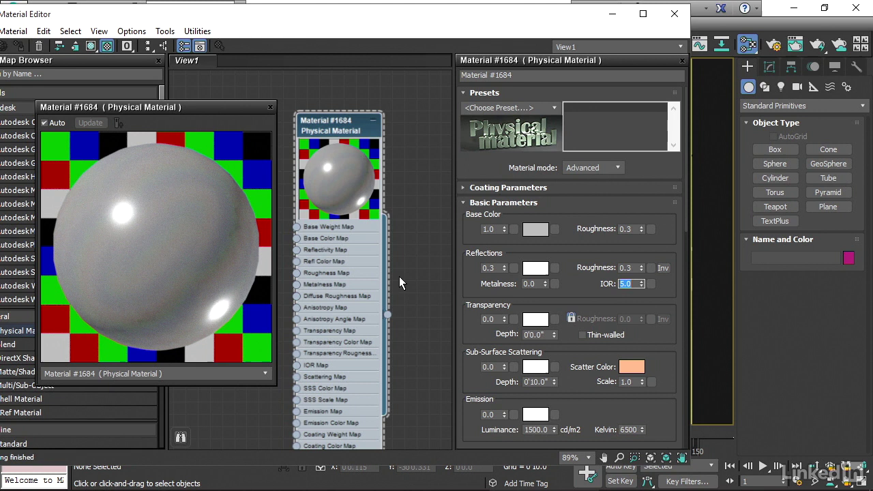
Close the large preview, move the editor aside, and rename the material 'leather'
left_click(270, 107)
left_click_drag(467, 17, 239, 35)
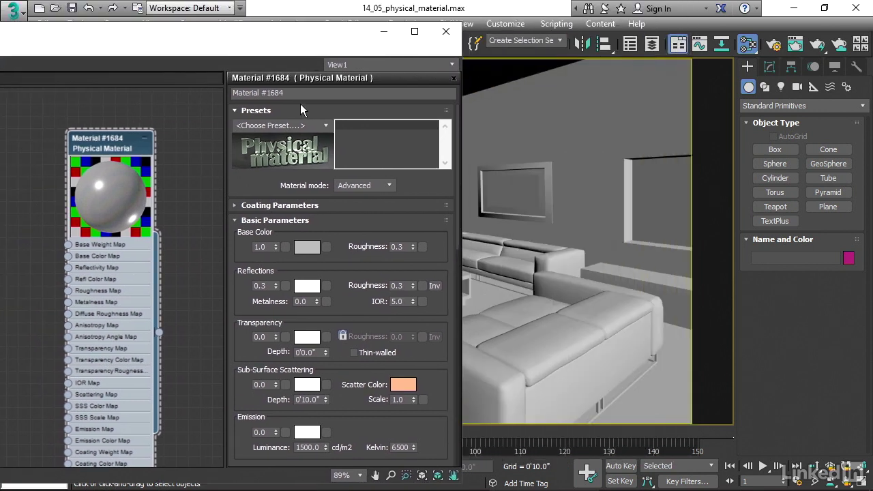
left_click(304, 92)
type("leather")
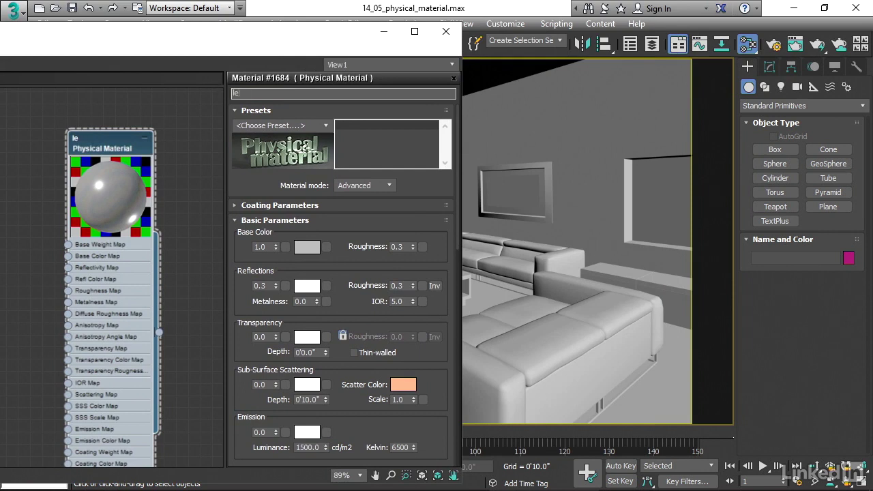
Set the Base Color to a dark reddish brown (0.039, 0.014, 0.014)
left_click(300, 248)
left_click_drag(381, 160, 375, 191)
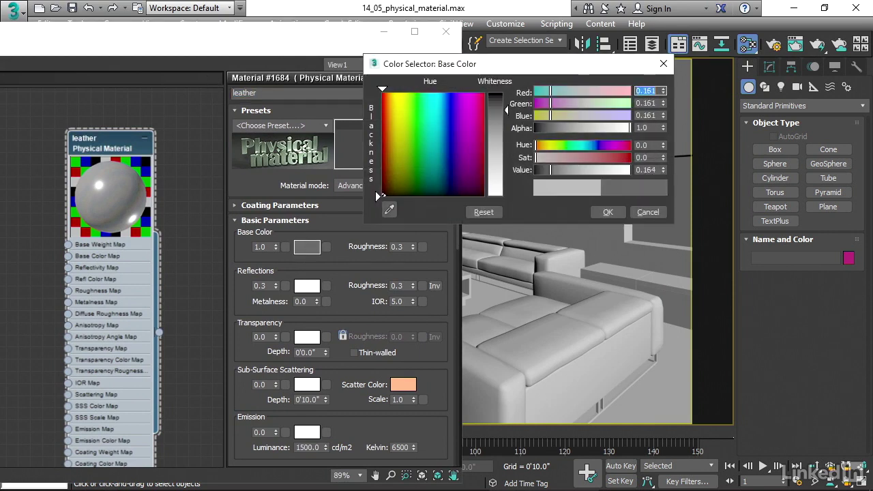
left_click_drag(539, 158, 602, 161)
left_click(610, 213)
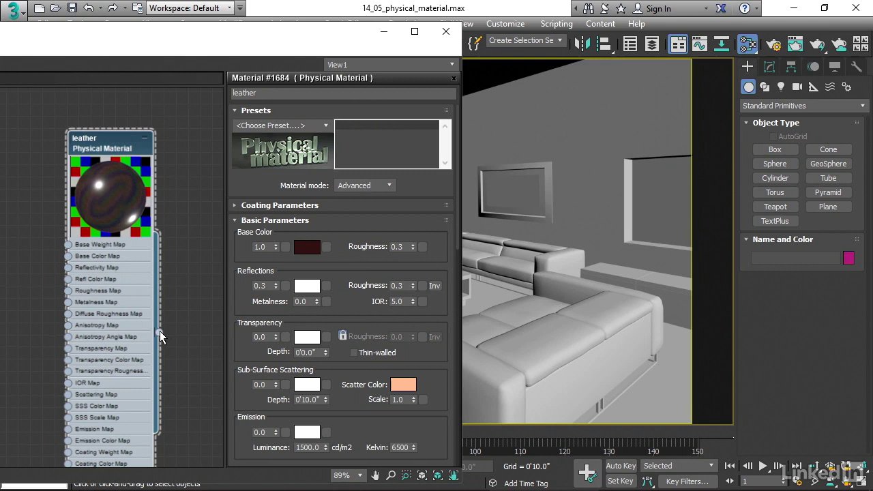
Drop the leather material onto the sofa's top-left cushion, then select the whole sofa group
left_click_drag(159, 332, 519, 351)
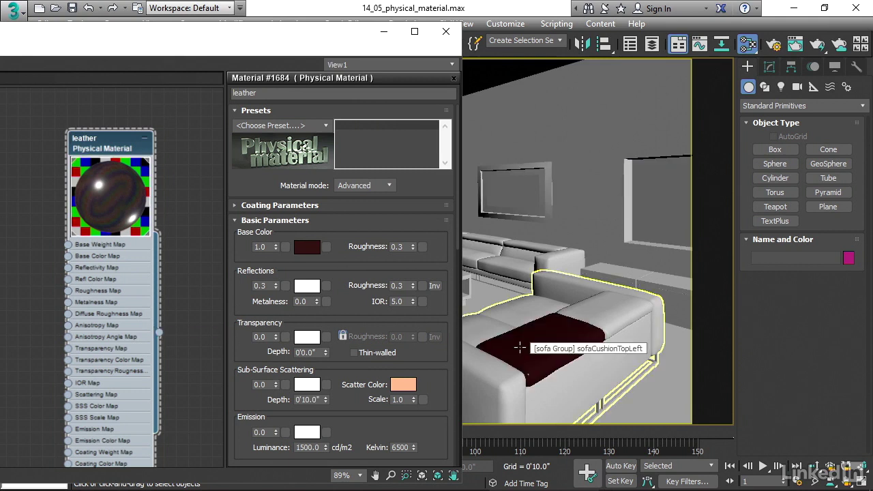
left_click_drag(347, 34, 218, 34)
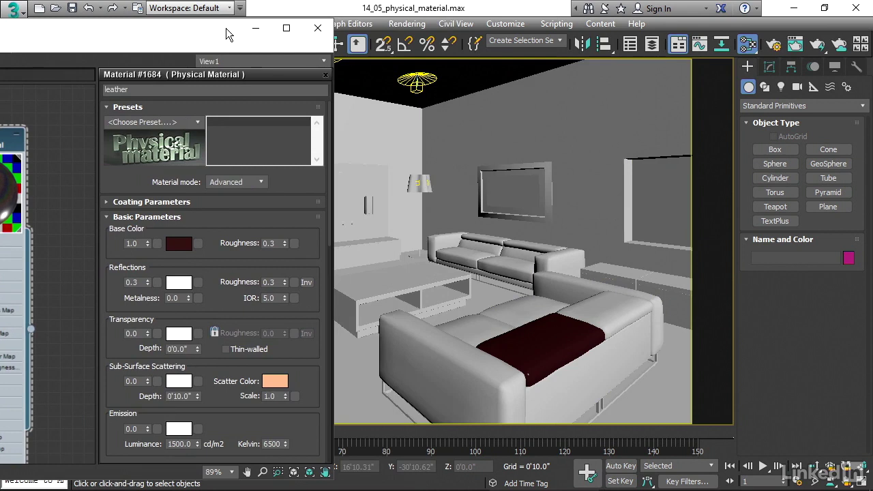
left_click(472, 366)
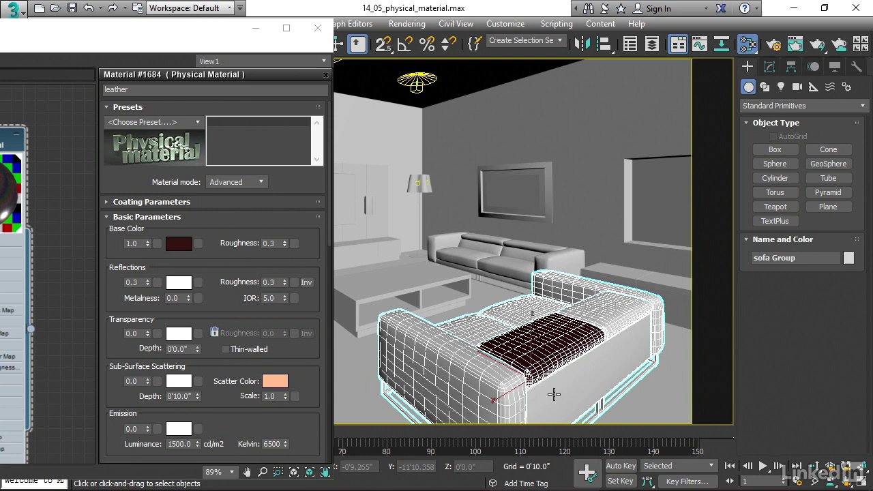
Assign leather to the selected sofa group so the whole sofa turns dark red, then deselect
left_click(39, 326)
left_click(440, 349)
left_click_drag(30, 331, 444, 354)
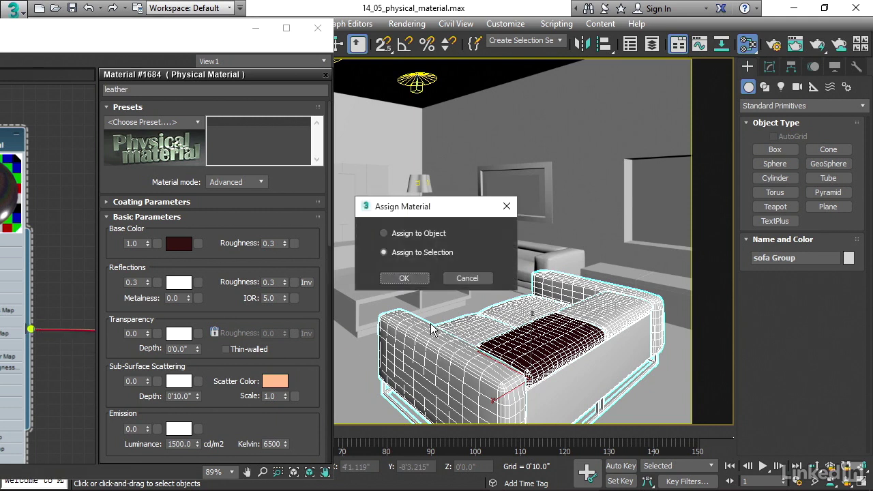
left_click(403, 278)
left_click(653, 197)
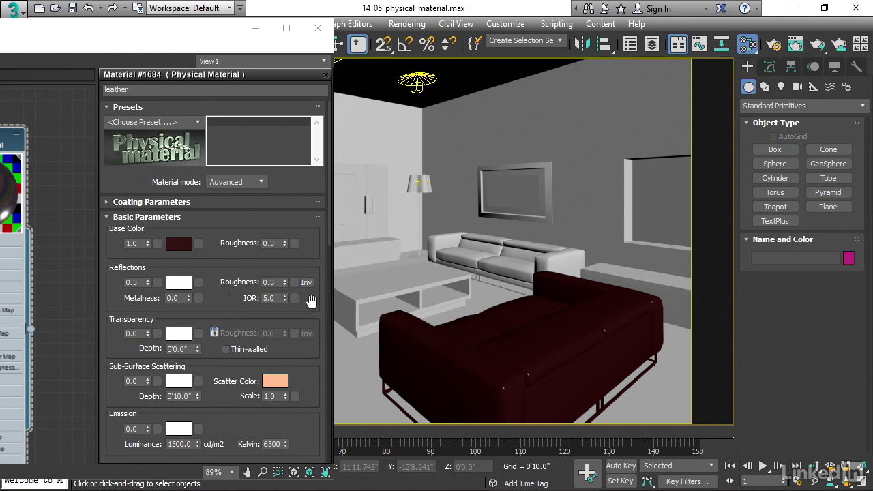
Change the leather material's Reflections Roughness from 0.3 to 0.2
double_click(276, 282)
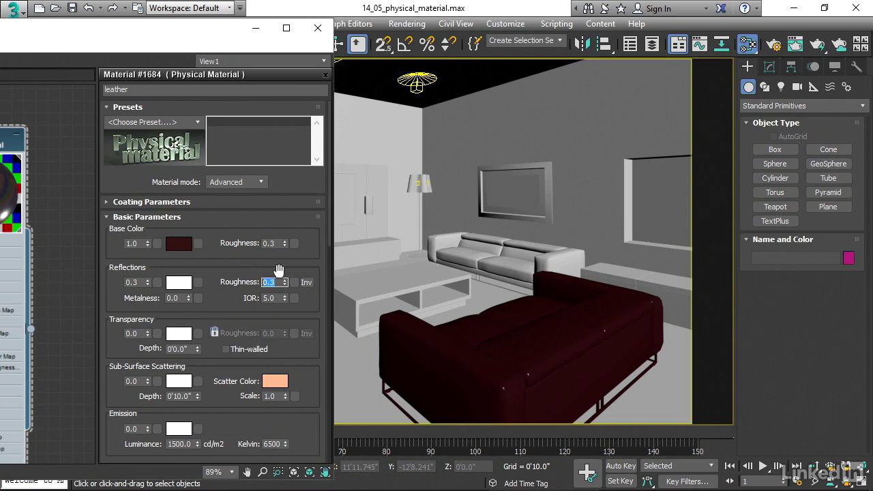
type("0.2")
key("Return")
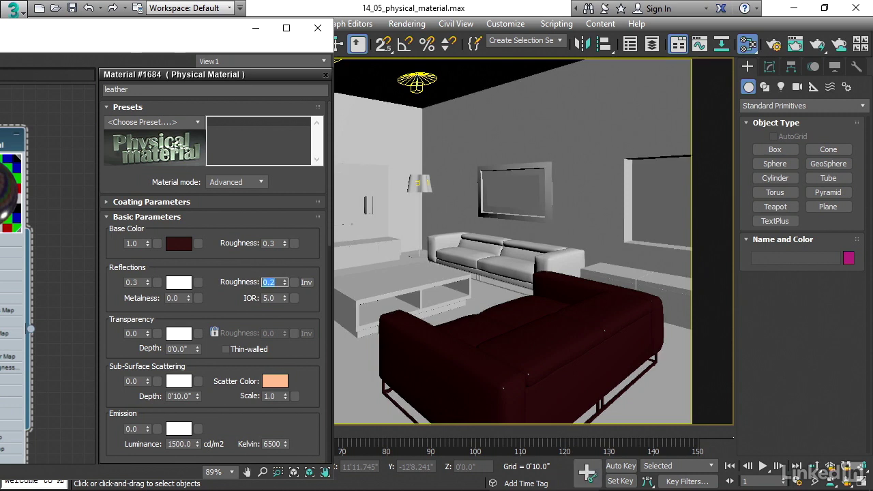